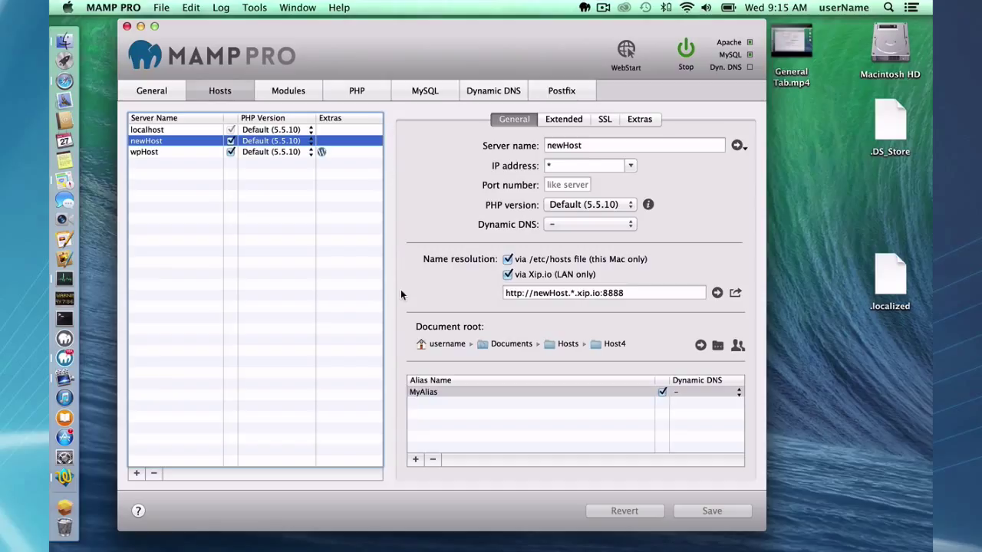
From localhost, add a throwaway host (hgjhgjh) and delete it again.
{"action": "left_click", "coordinate": [145, 130]}
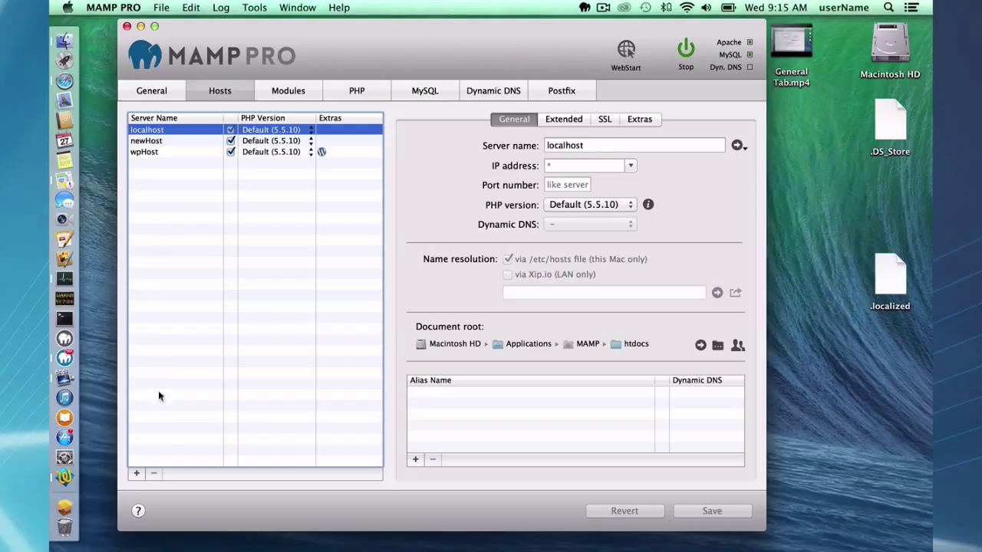
{"action": "left_click", "coordinate": [134, 474]}
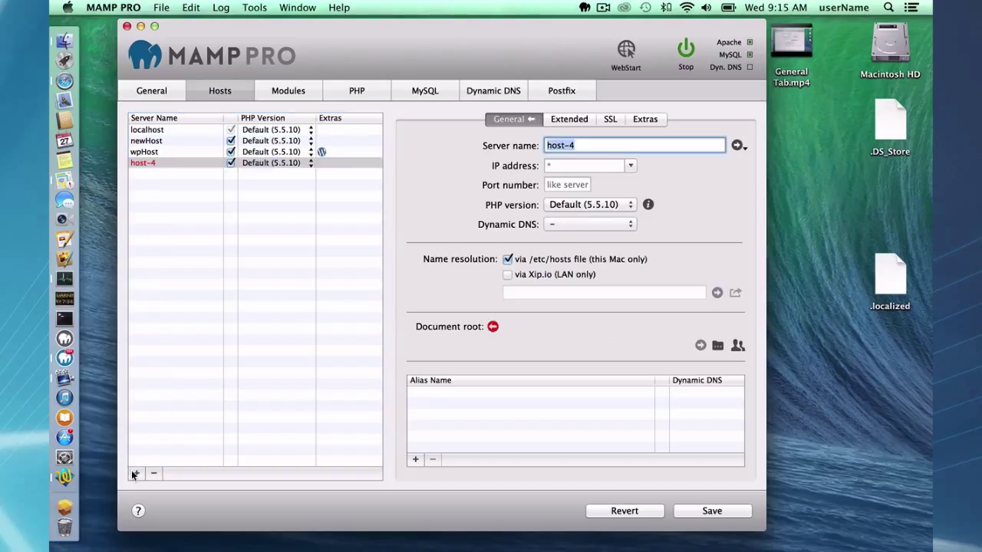
{"action": "type", "text": "hgjhgjh"}
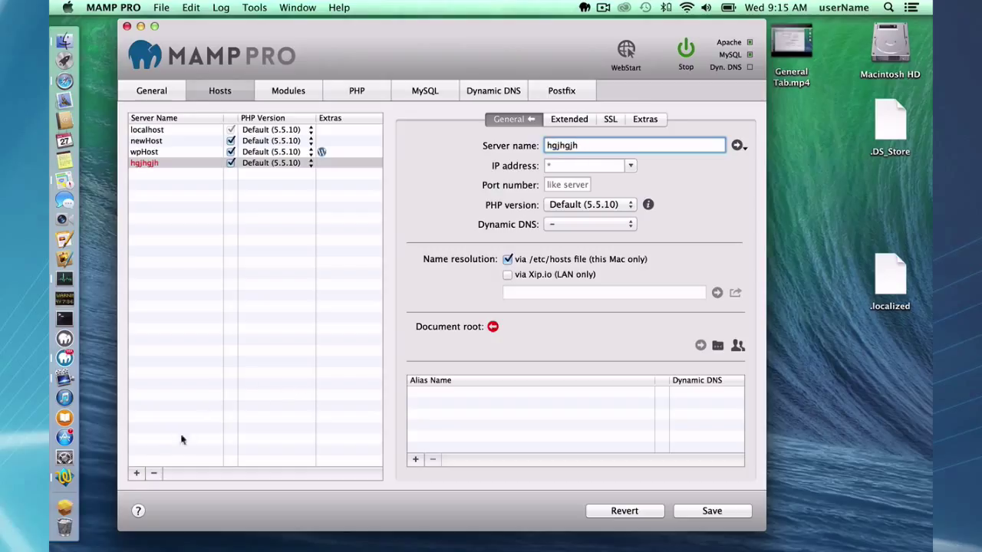
{"action": "left_click", "coordinate": [153, 473]}
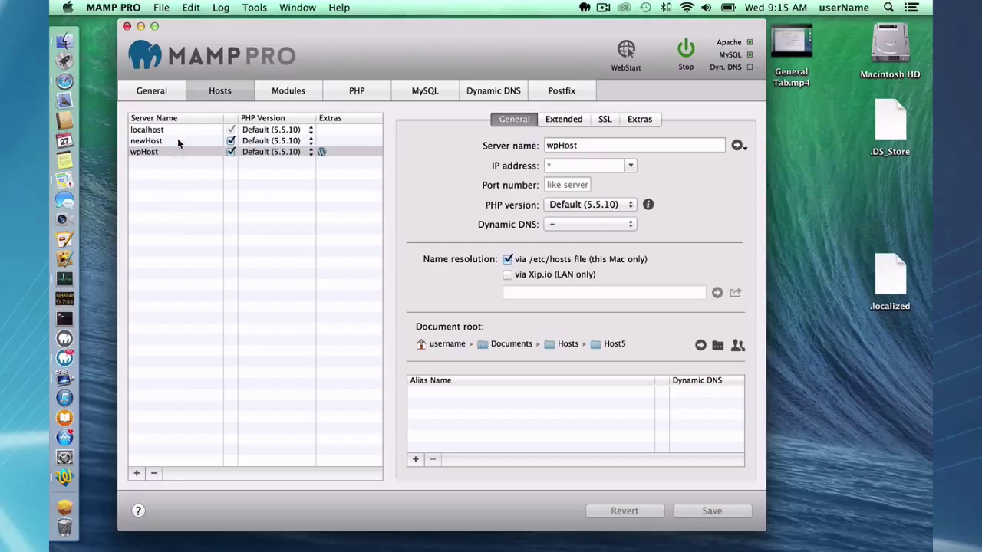
{"action": "left_click", "coordinate": [230, 141]}
{"action": "left_click", "coordinate": [231, 152]}
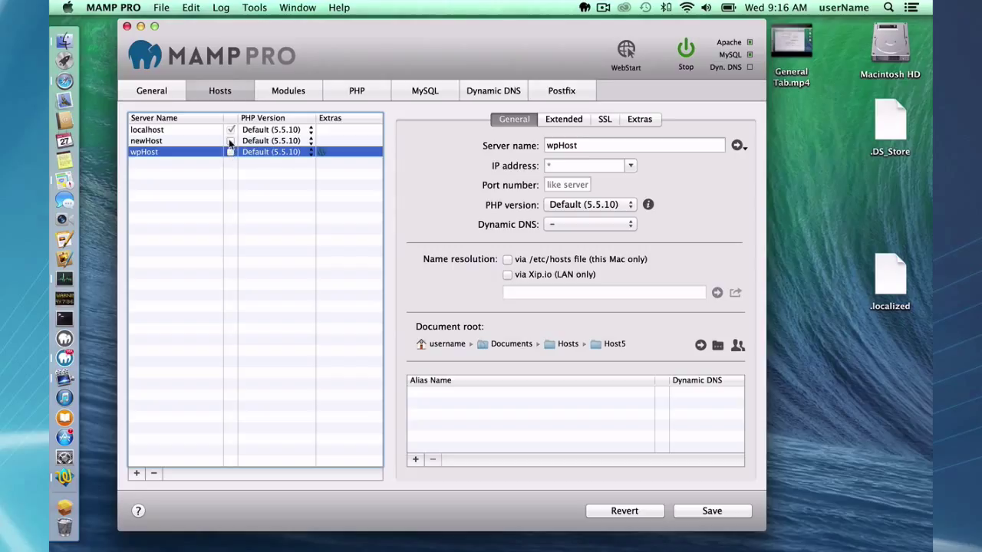
{"action": "left_click", "coordinate": [231, 141]}
{"action": "left_click", "coordinate": [231, 152]}
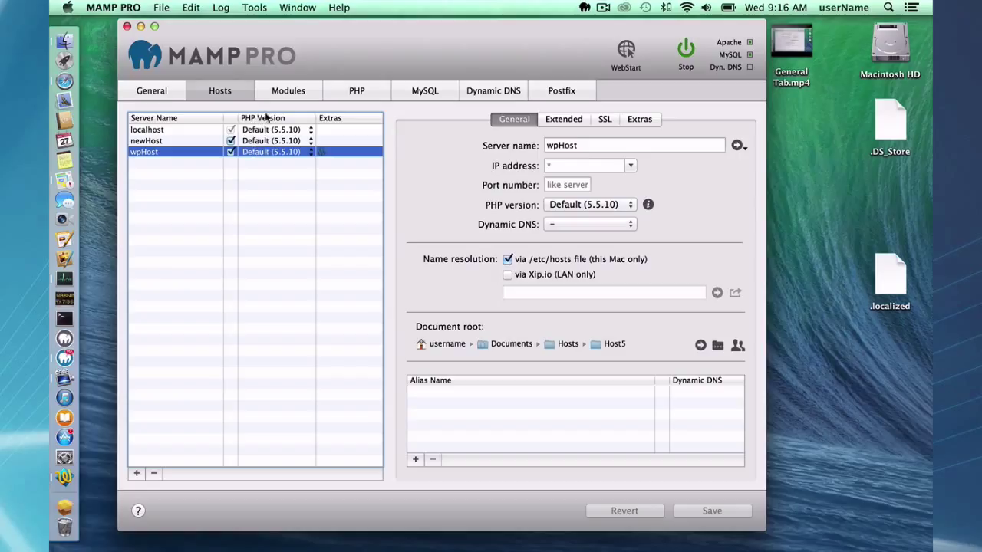
{"action": "left_click", "coordinate": [311, 130]}
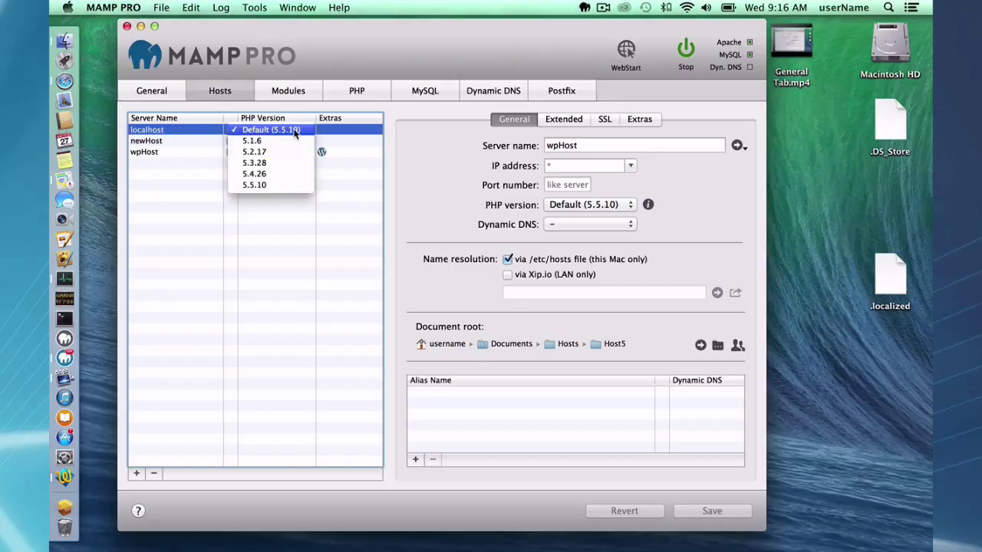
{"action": "left_click", "coordinate": [293, 130]}
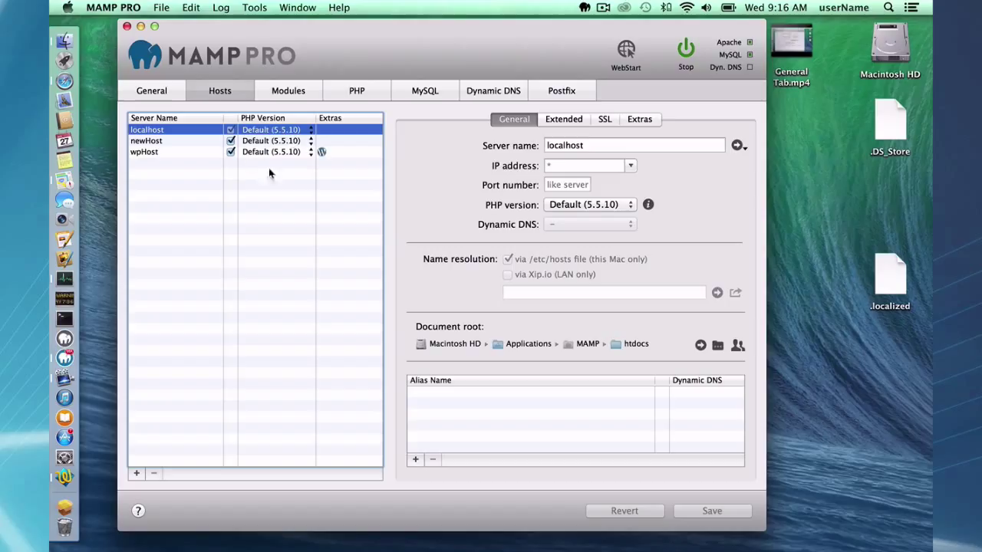
{"action": "left_click", "coordinate": [357, 90]}
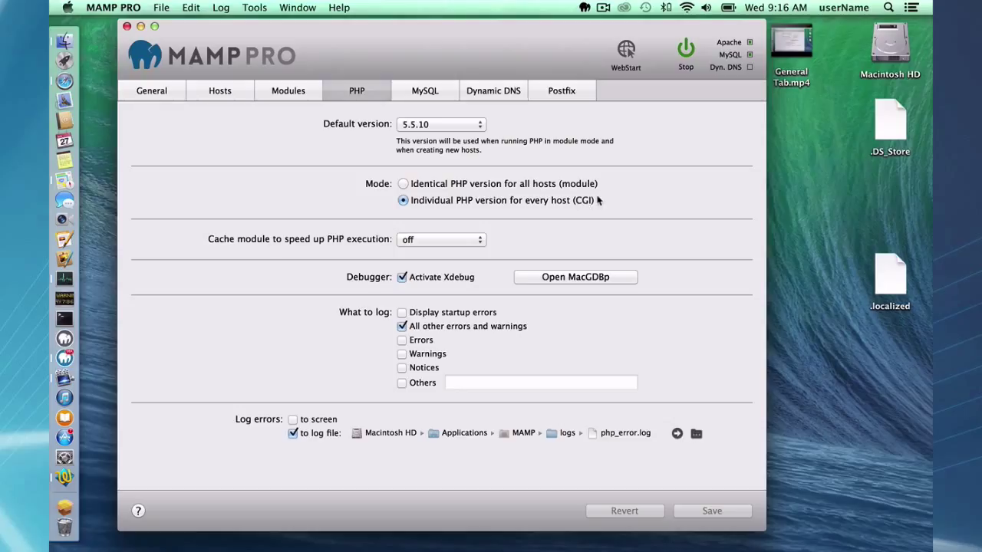
{"action": "left_click", "coordinate": [220, 91]}
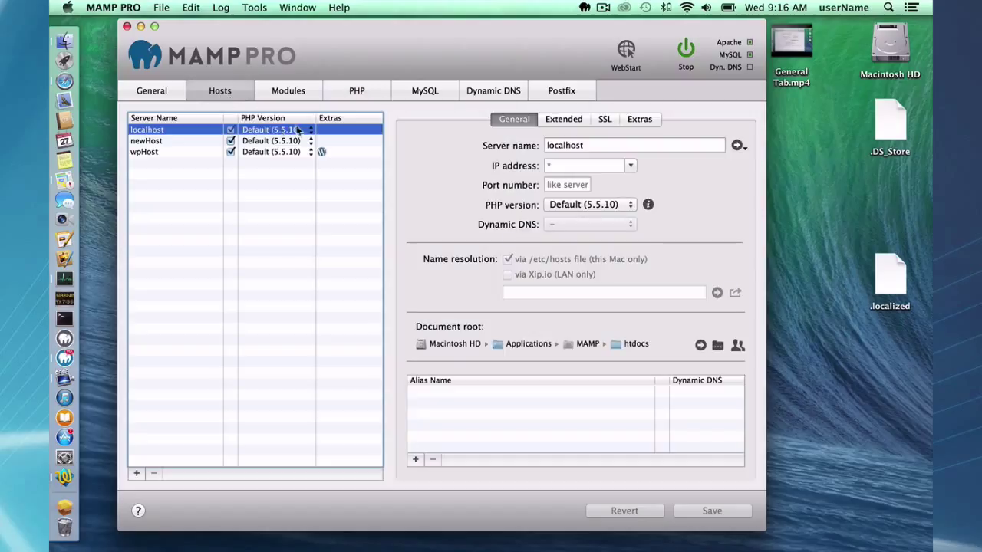
{"action": "left_click", "coordinate": [311, 130]}
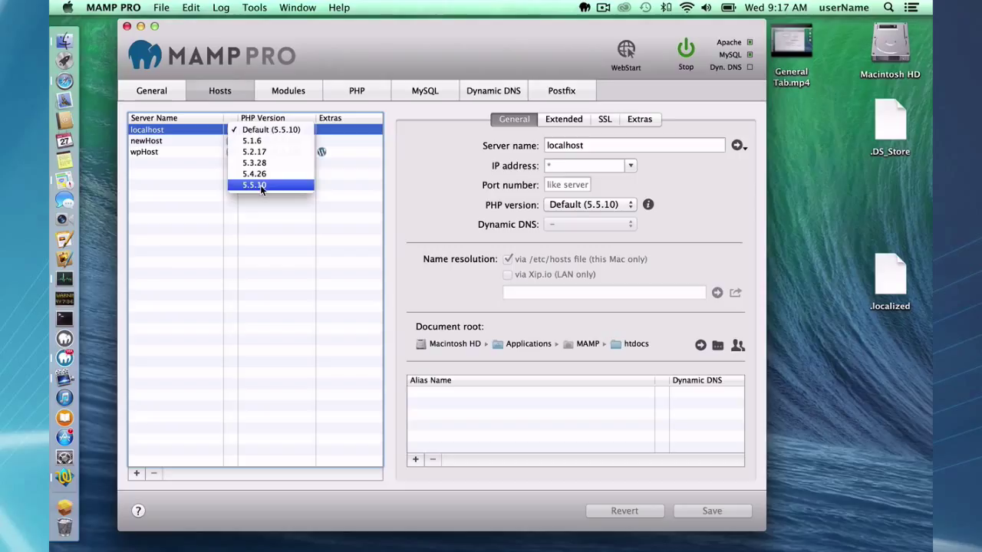
{"action": "left_click", "coordinate": [306, 221]}
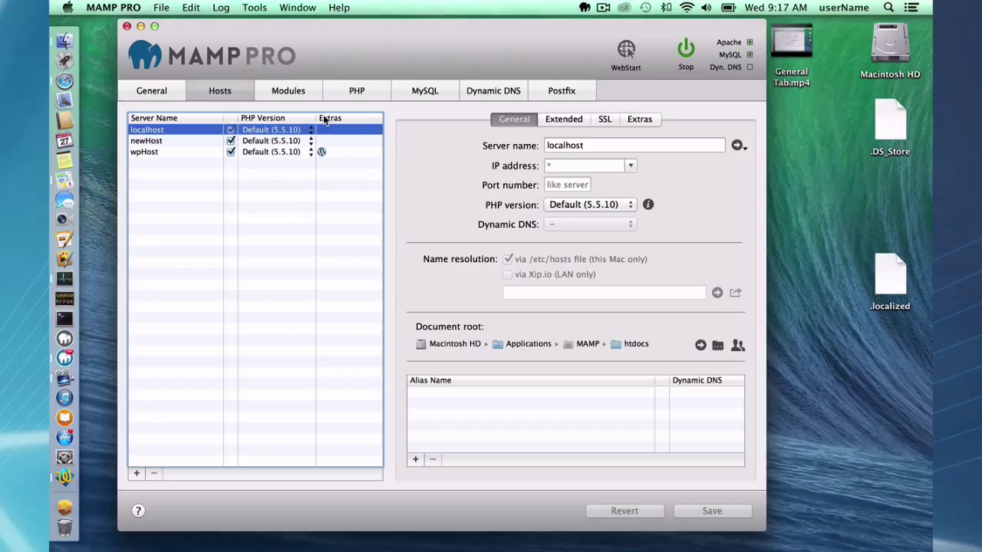
Review wpHost and newHost settings, then bring up the Tools menu commands.
{"action": "left_click", "coordinate": [172, 152]}
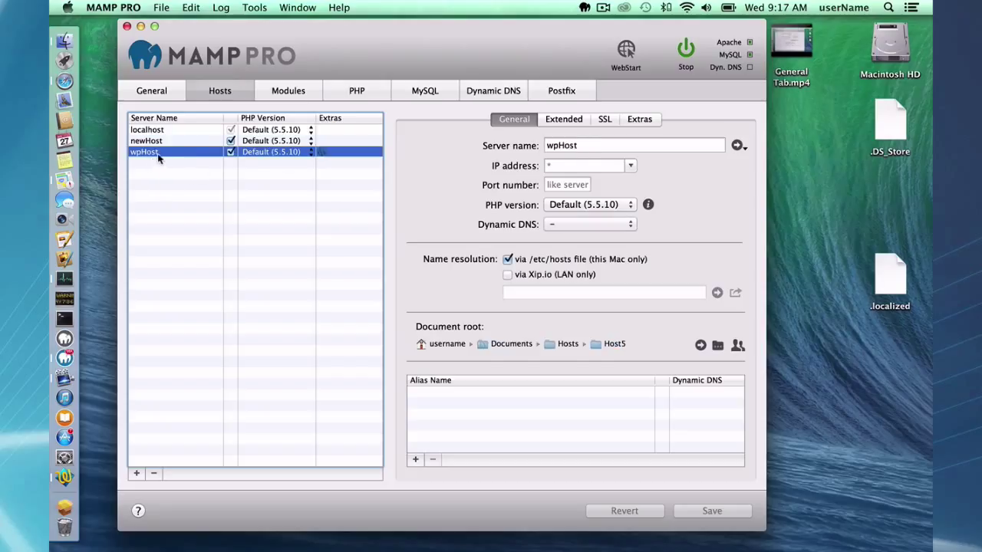
{"action": "left_click", "coordinate": [330, 141]}
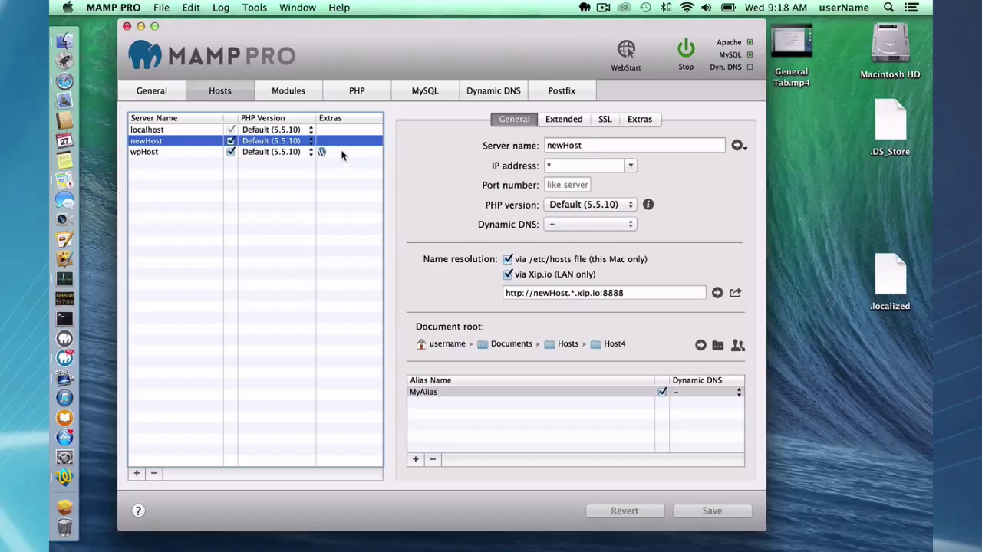
{"action": "left_click", "coordinate": [343, 152]}
{"action": "left_click", "coordinate": [338, 141]}
{"action": "left_click", "coordinate": [254, 8]}
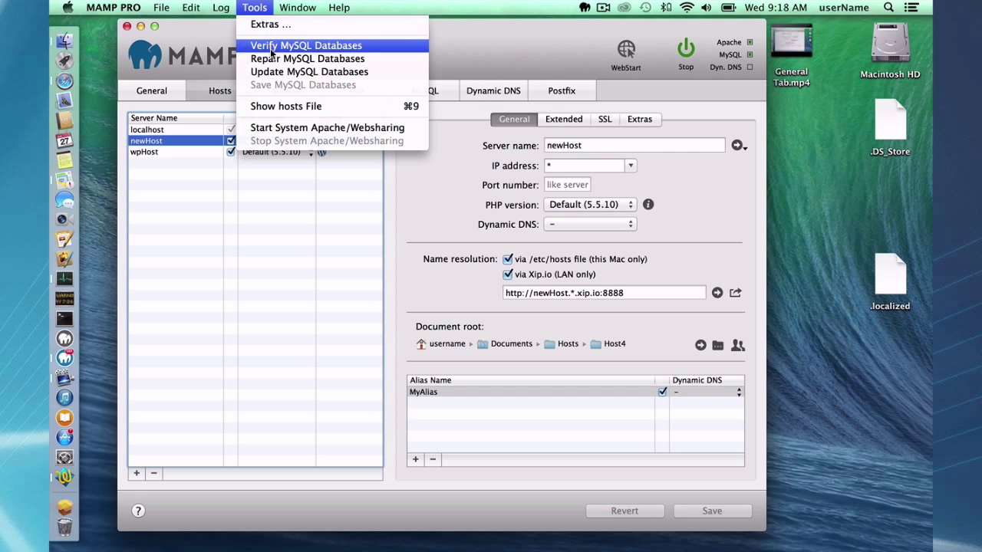
{"action": "left_click", "coordinate": [275, 105]}
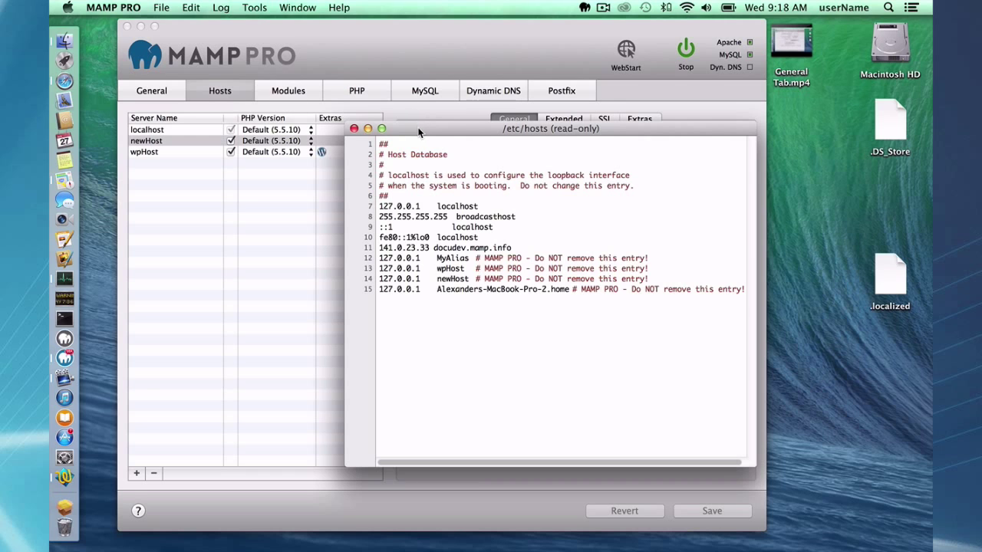
{"action": "left_click_drag", "start_coordinate": [420, 132], "coordinate": [330, 74]}
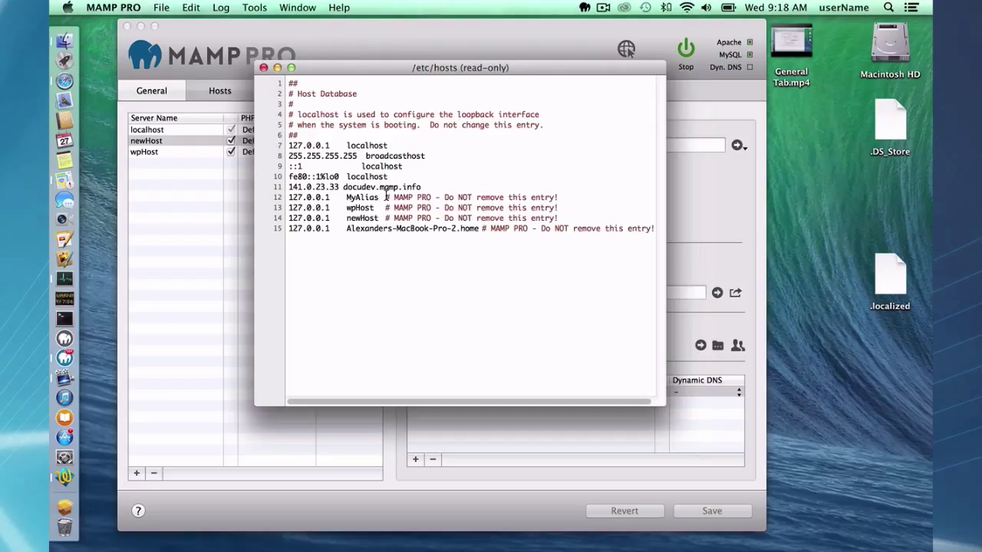
{"action": "left_click_drag", "start_coordinate": [385, 197], "coordinate": [561, 197]}
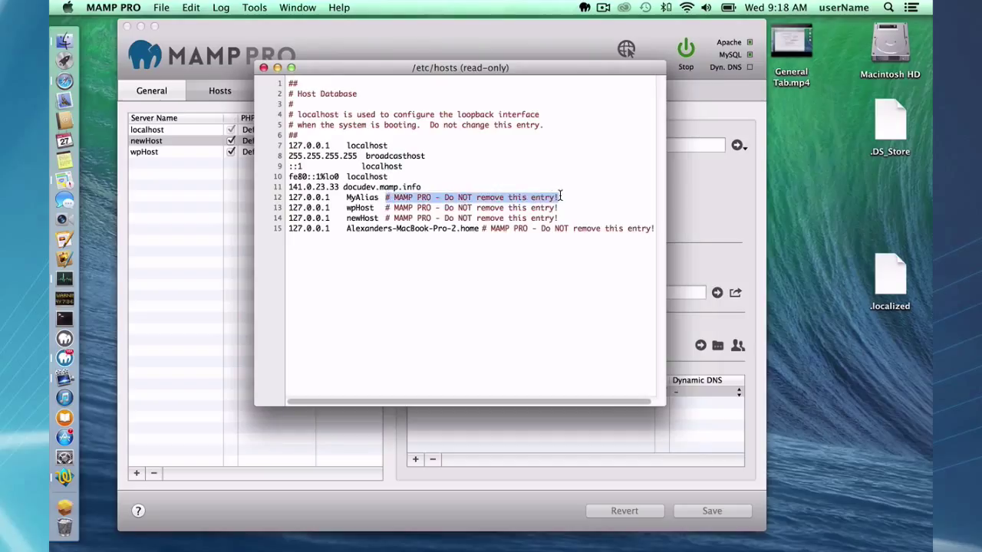
{"action": "left_click", "coordinate": [442, 202]}
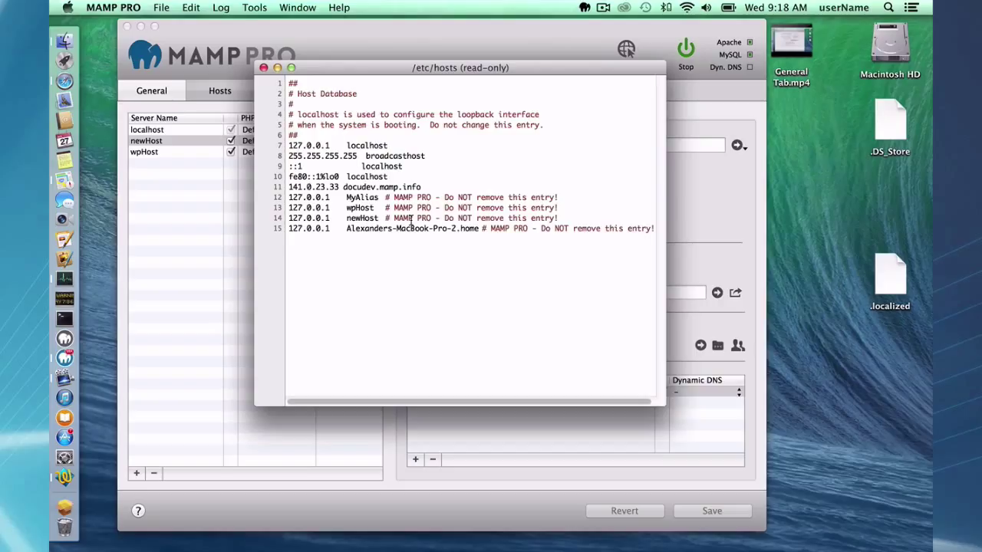
{"action": "left_click_drag", "start_coordinate": [387, 197], "coordinate": [426, 197]}
Close the hosts file window and add a new host named AnotherHost.
{"action": "left_click", "coordinate": [264, 69]}
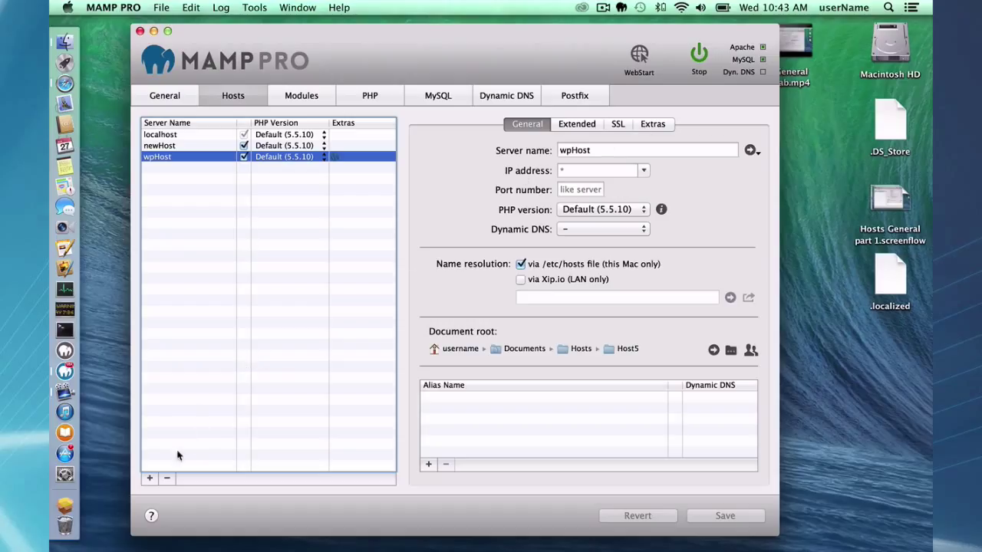
{"action": "left_click", "coordinate": [150, 481]}
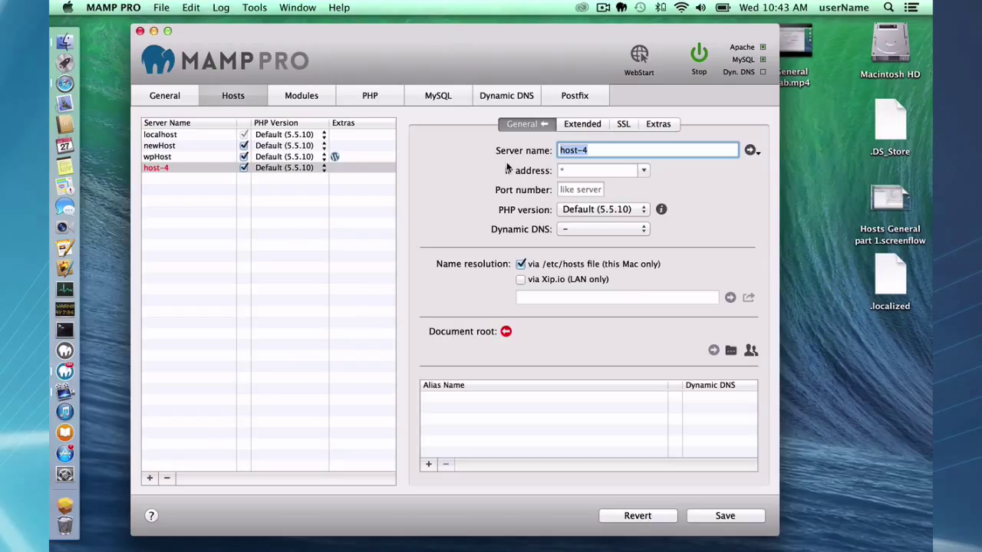
{"action": "type", "text": "Another"}
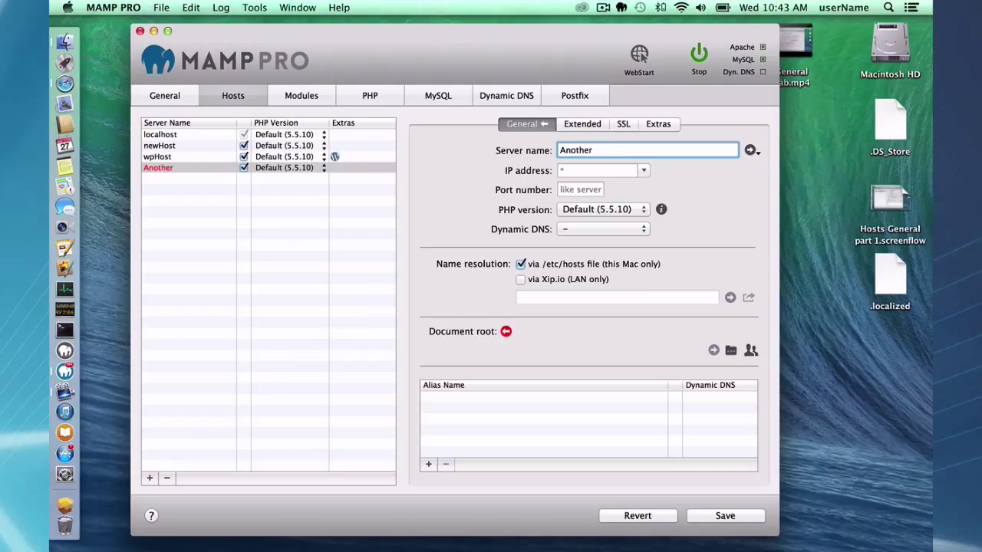
{"action": "type", "text": "Hoa"}
{"action": "key", "text": "BackSpace"}
{"action": "type", "text": "st"}
Set Host6 as AnotherHost's document root, save, and restart the servers.
{"action": "left_click", "coordinate": [730, 352]}
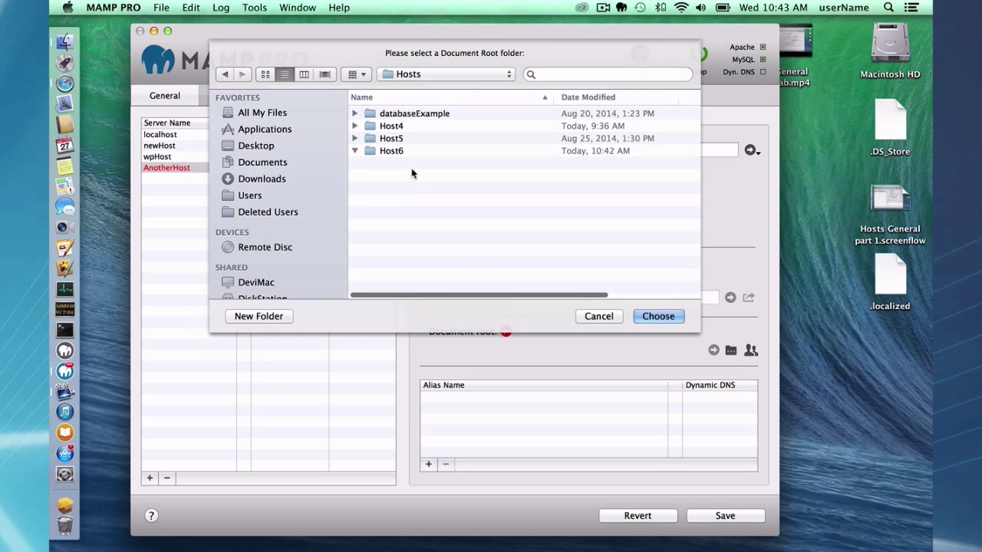
{"action": "left_click", "coordinate": [392, 151]}
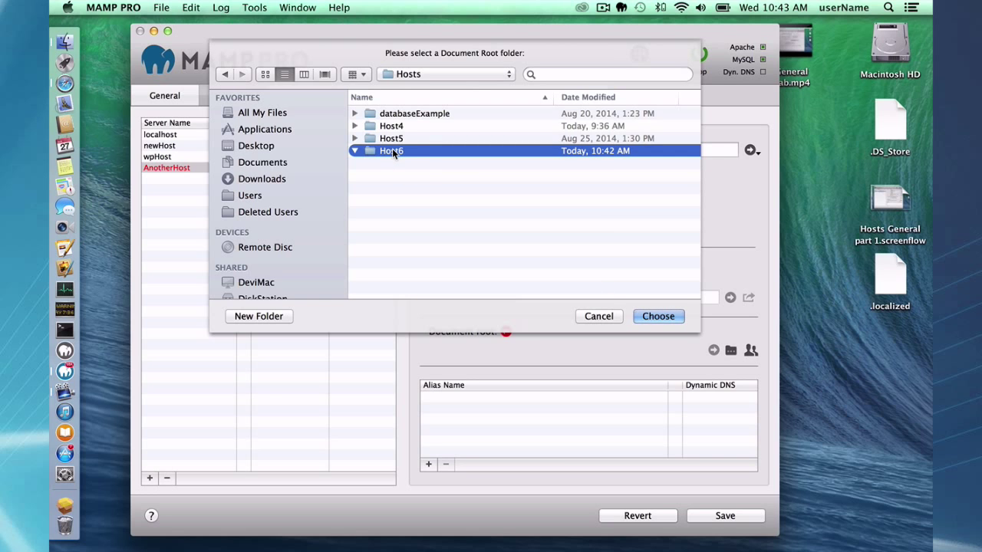
{"action": "double_click", "coordinate": [392, 150]}
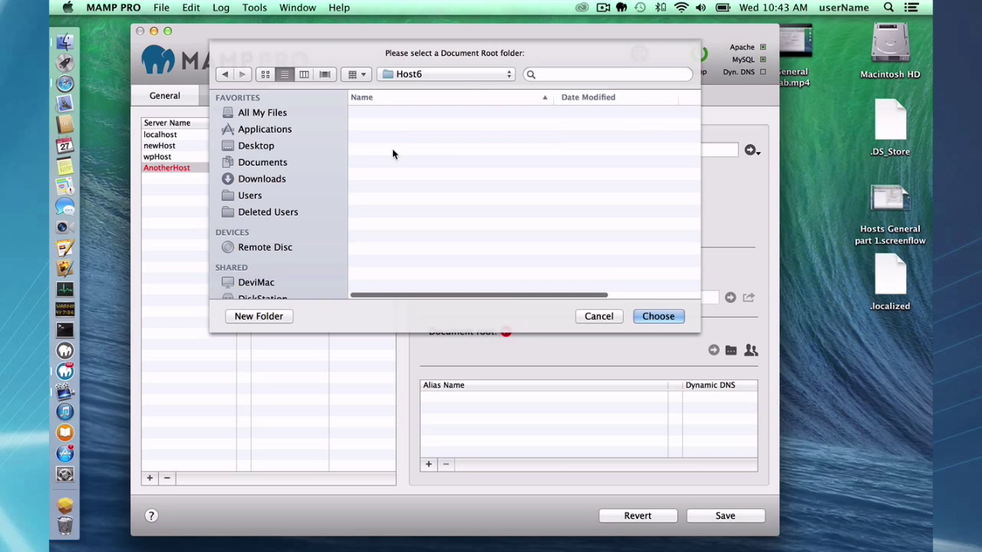
{"action": "left_click", "coordinate": [657, 316]}
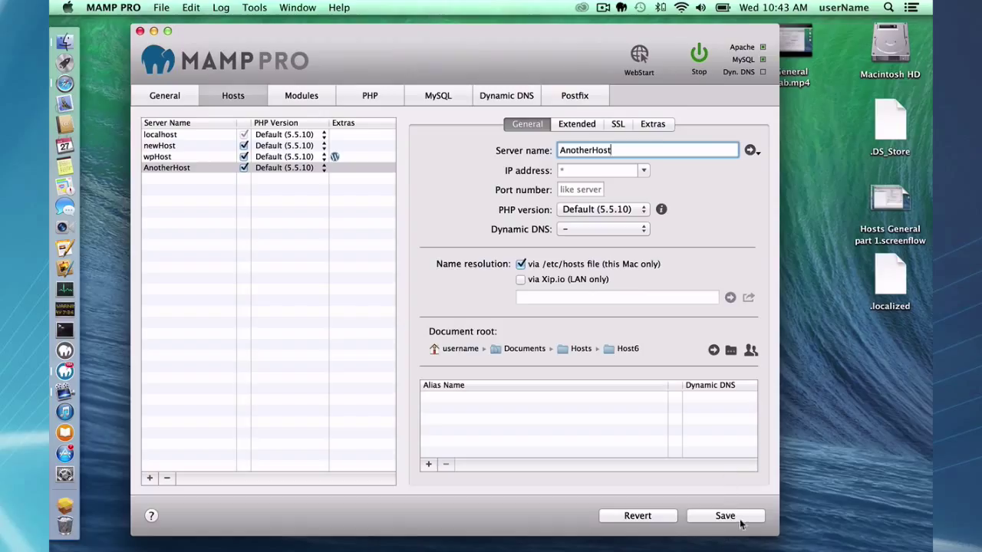
{"action": "left_click", "coordinate": [741, 522]}
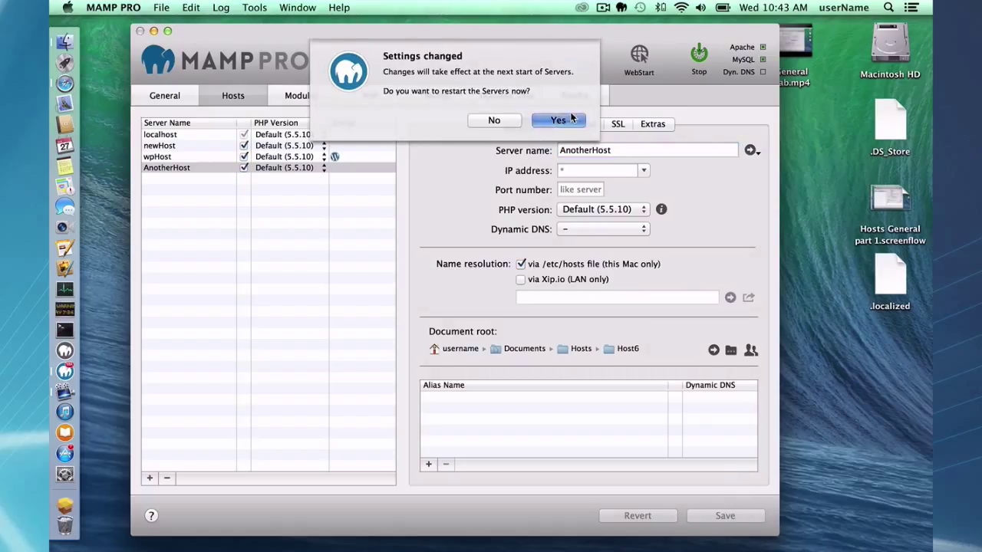
{"action": "left_click", "coordinate": [572, 117]}
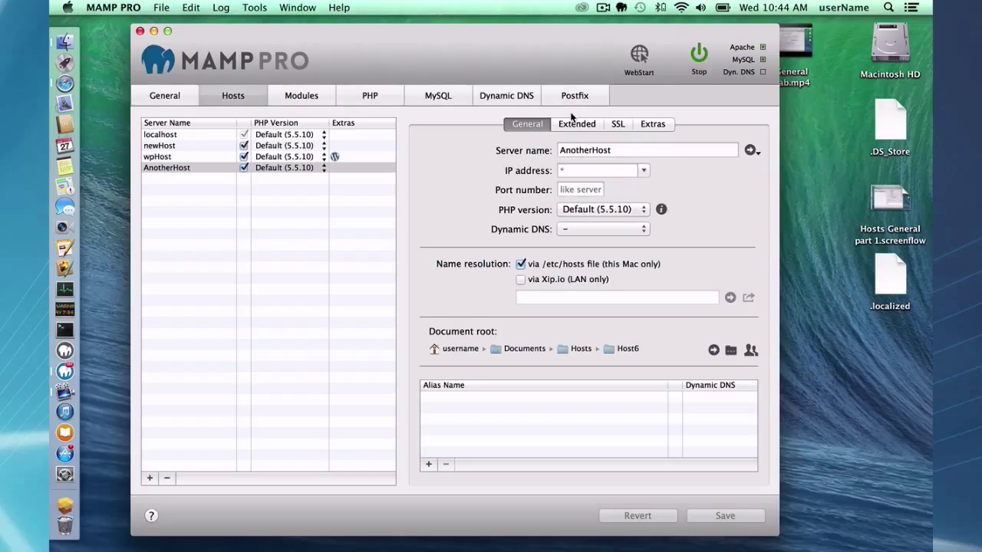
View AnotherHost's success page in Safari, then close the browser window.
{"action": "left_click", "coordinate": [750, 150]}
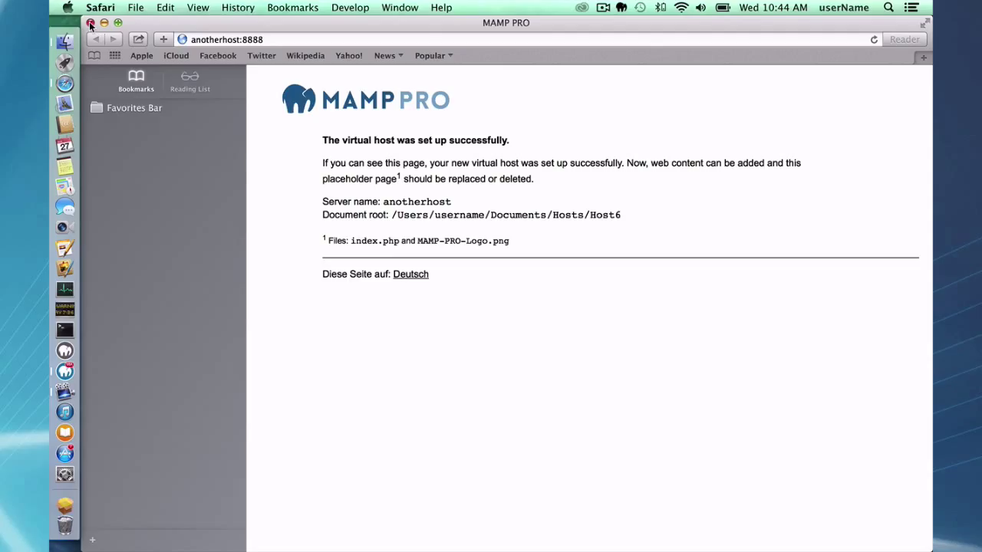
{"action": "left_click", "coordinate": [91, 24]}
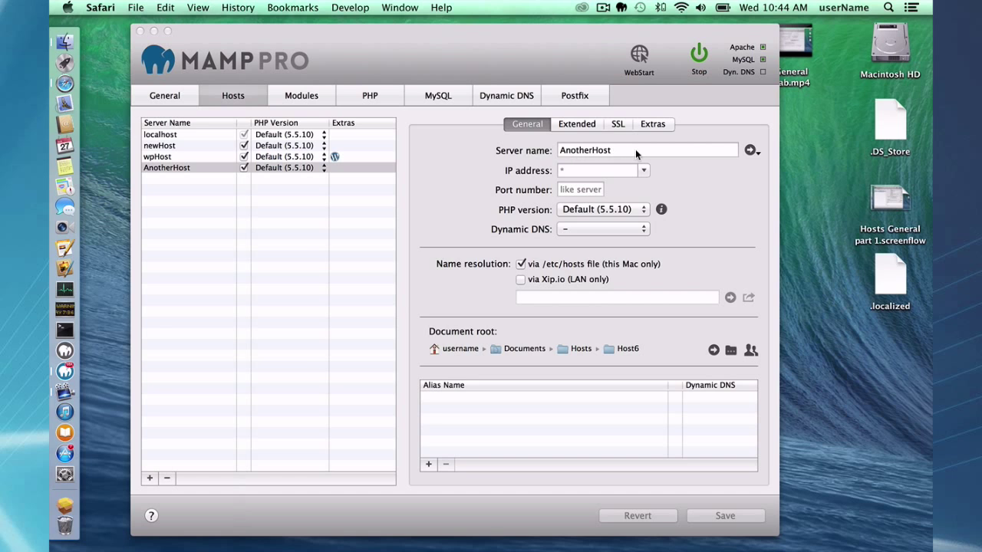
{"action": "left_click", "coordinate": [751, 150]}
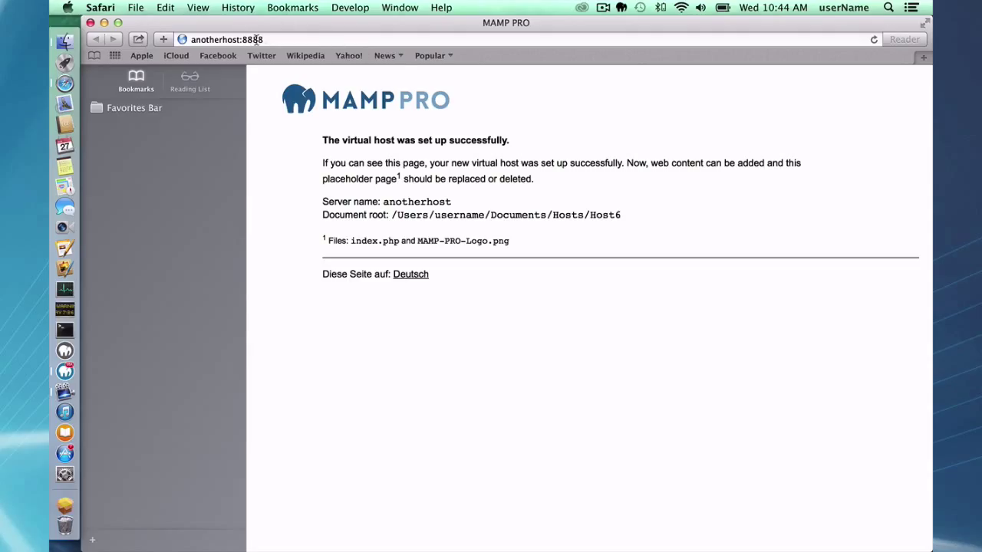
{"action": "key", "text": "super+h"}
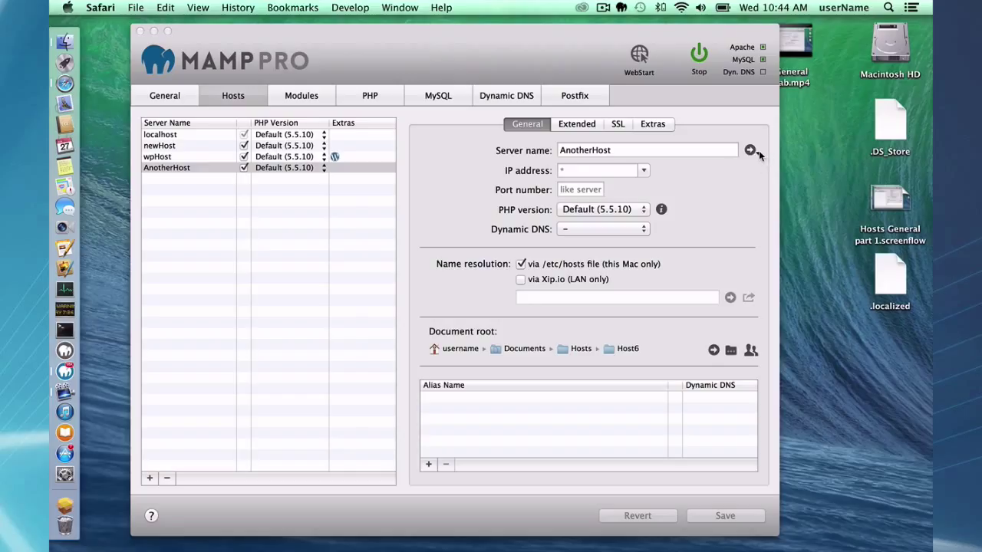
{"action": "left_click", "coordinate": [759, 150]}
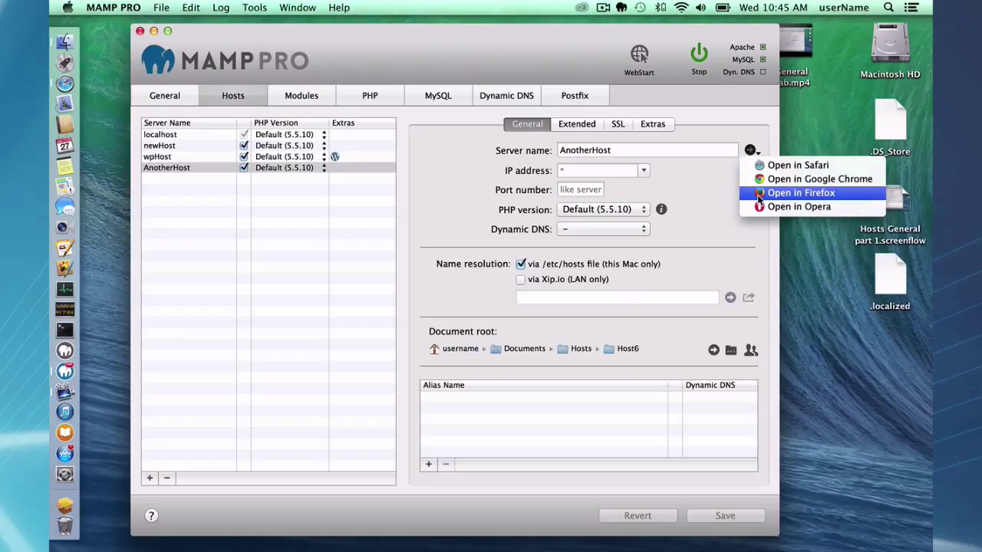
{"action": "left_click", "coordinate": [709, 190]}
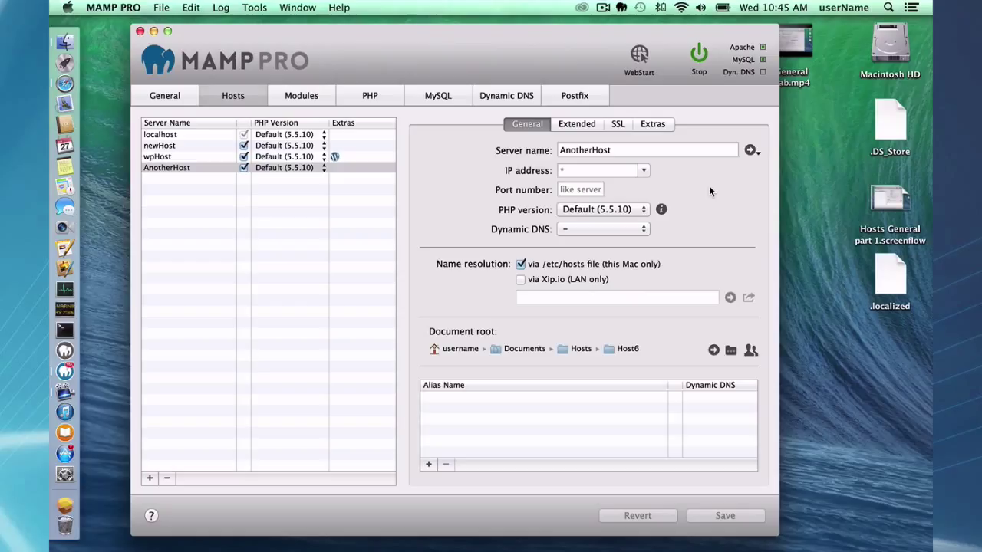
{"action": "left_click", "coordinate": [645, 170]}
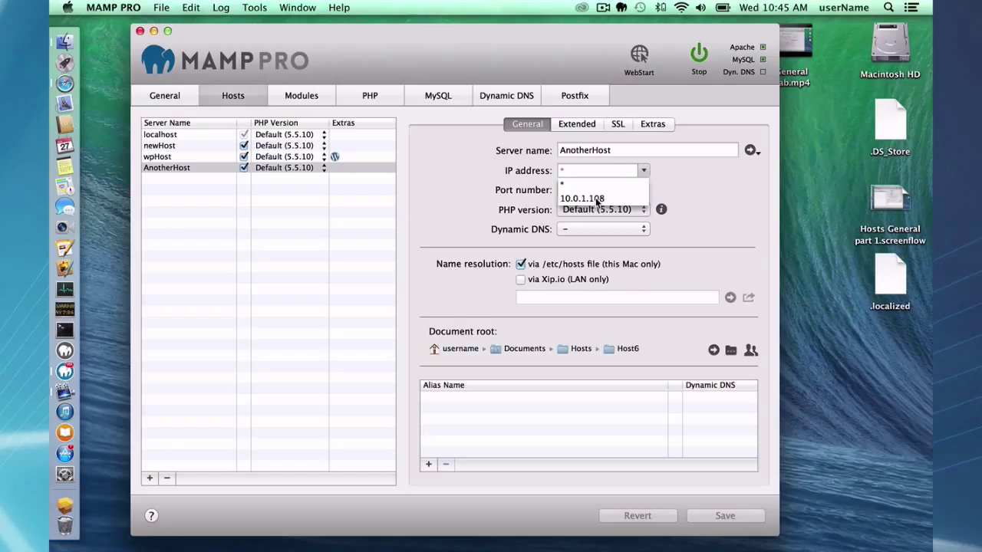
{"action": "left_click", "coordinate": [713, 178]}
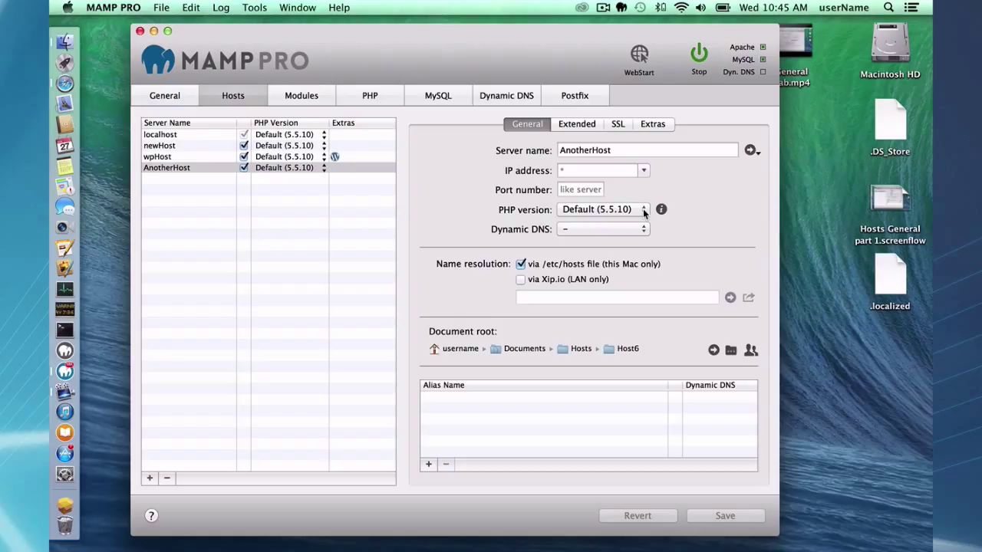
{"action": "left_click", "coordinate": [359, 95]}
{"action": "left_click", "coordinate": [232, 95]}
{"action": "left_click", "coordinate": [644, 228]}
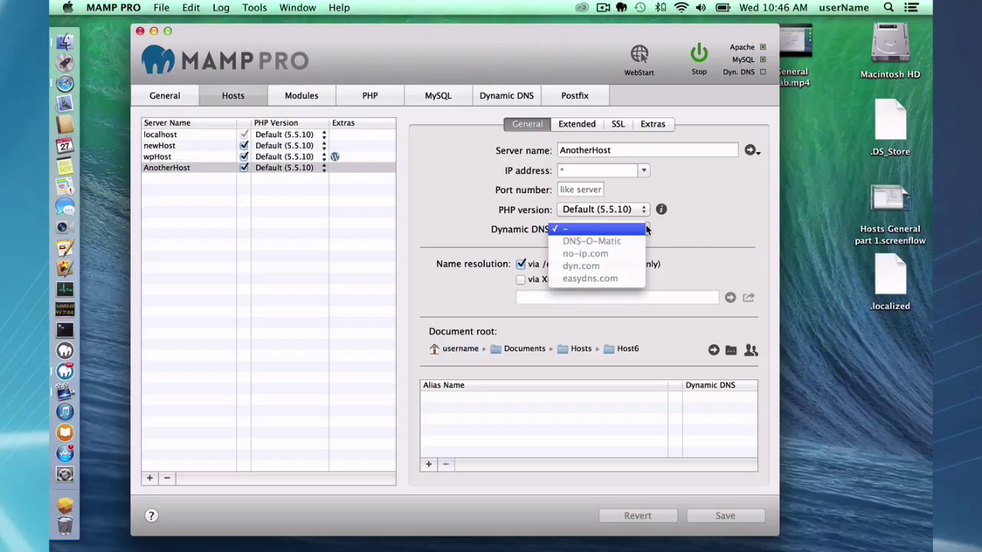
{"action": "left_click", "coordinate": [675, 230]}
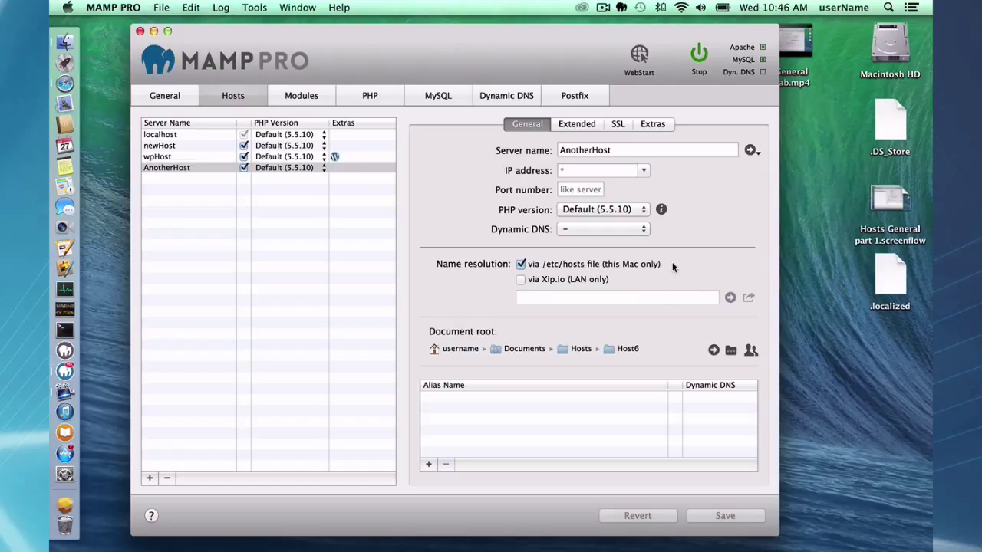
Enable Xip.io resolution for AnotherHost, save and restart, then load its xip.io address.
{"action": "left_click", "coordinate": [520, 279]}
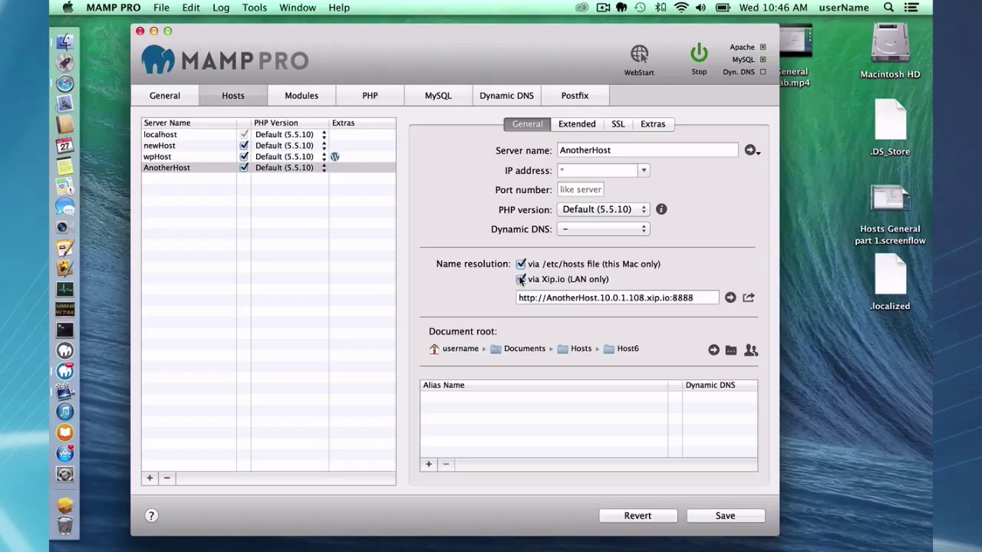
{"action": "left_click", "coordinate": [725, 515]}
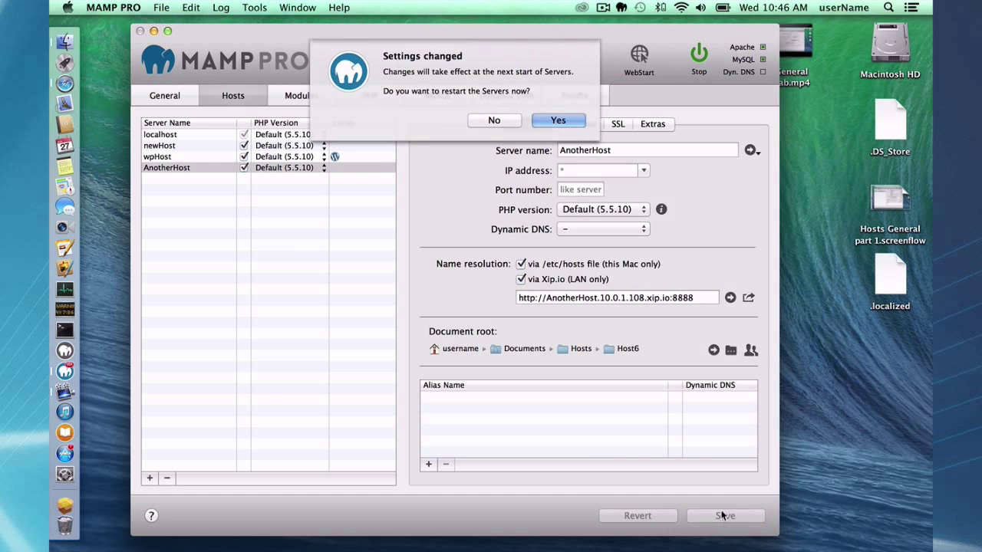
{"action": "left_click", "coordinate": [562, 118]}
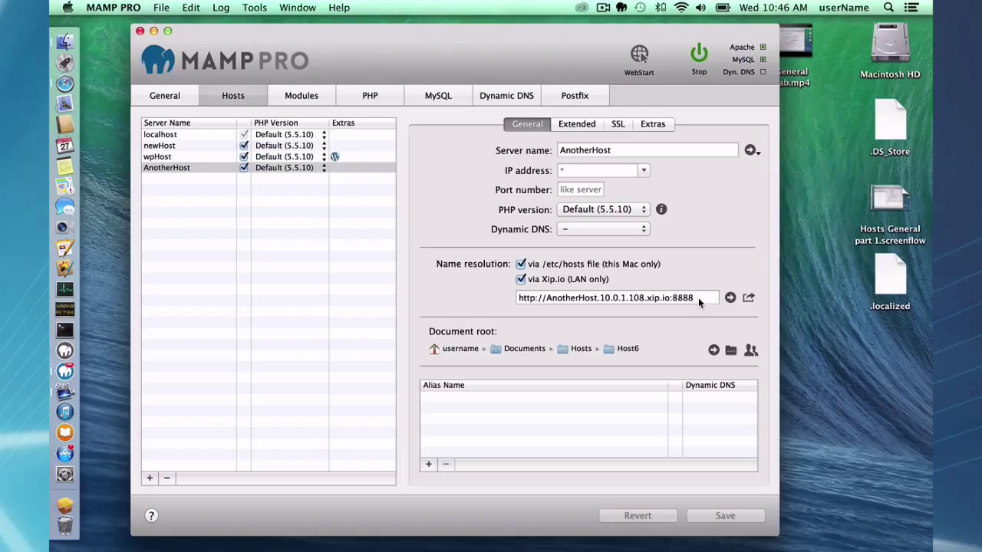
{"action": "left_click", "coordinate": [730, 298]}
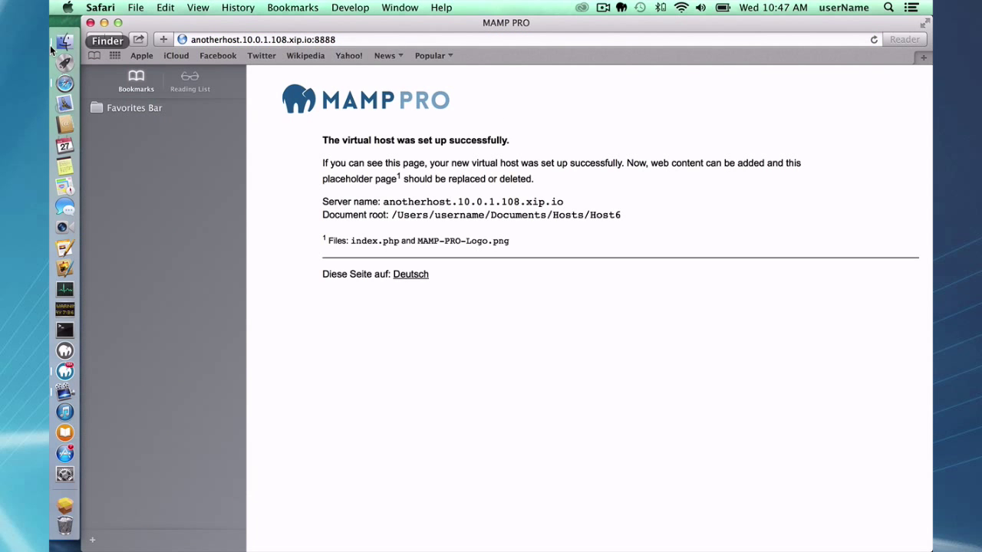
Close the Safari window showing AnotherHost's xip.io page.
{"action": "left_click", "coordinate": [90, 23]}
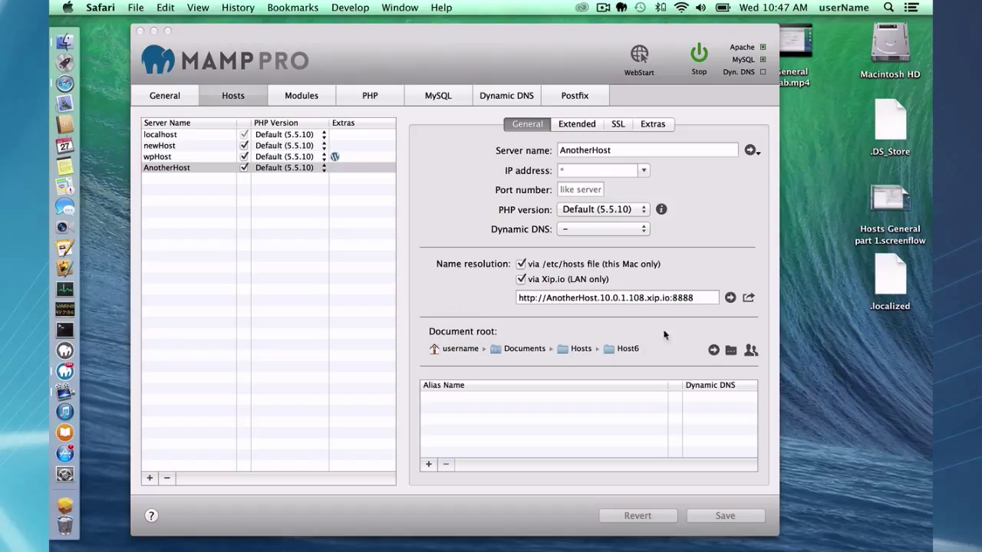
{"action": "left_click", "coordinate": [713, 350]}
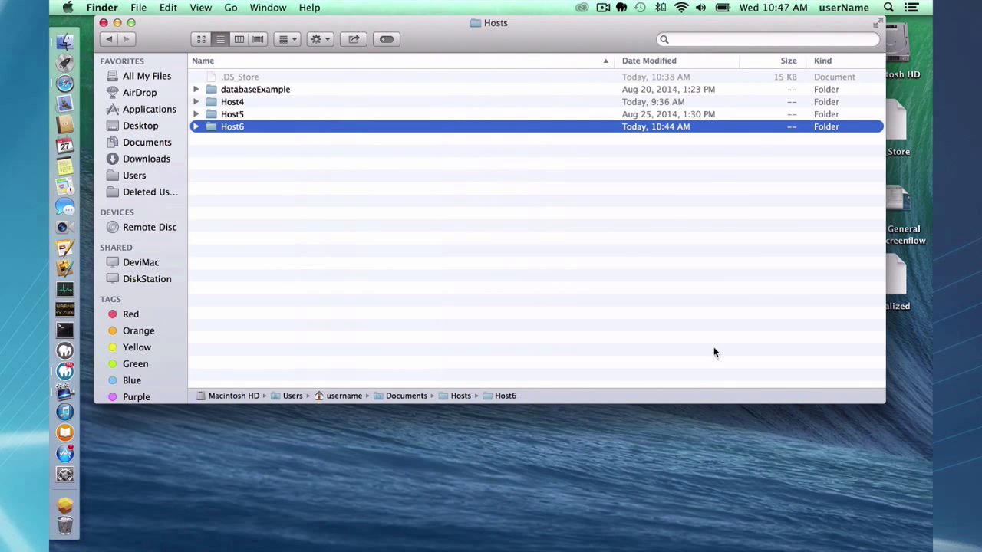
{"action": "key", "text": "super+w"}
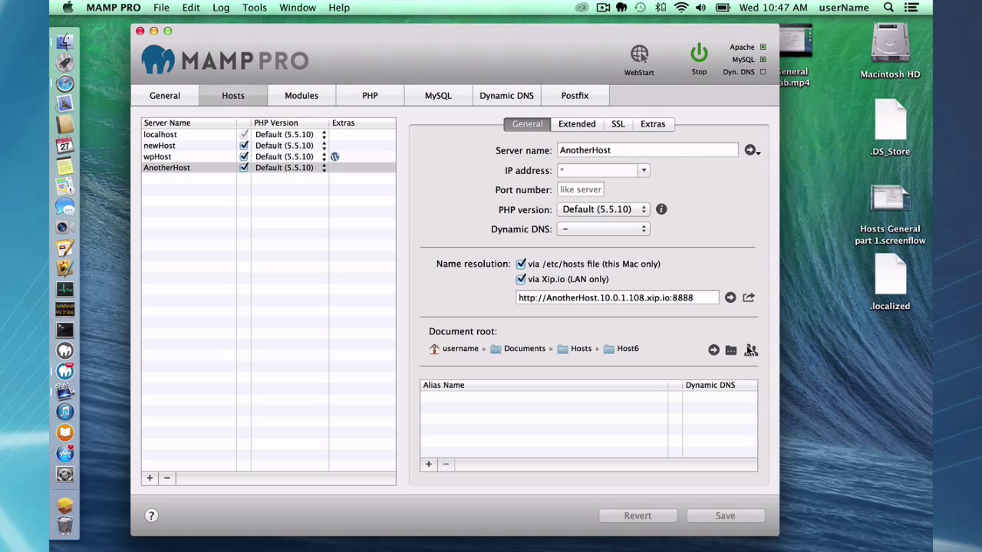
{"action": "left_click", "coordinate": [751, 350]}
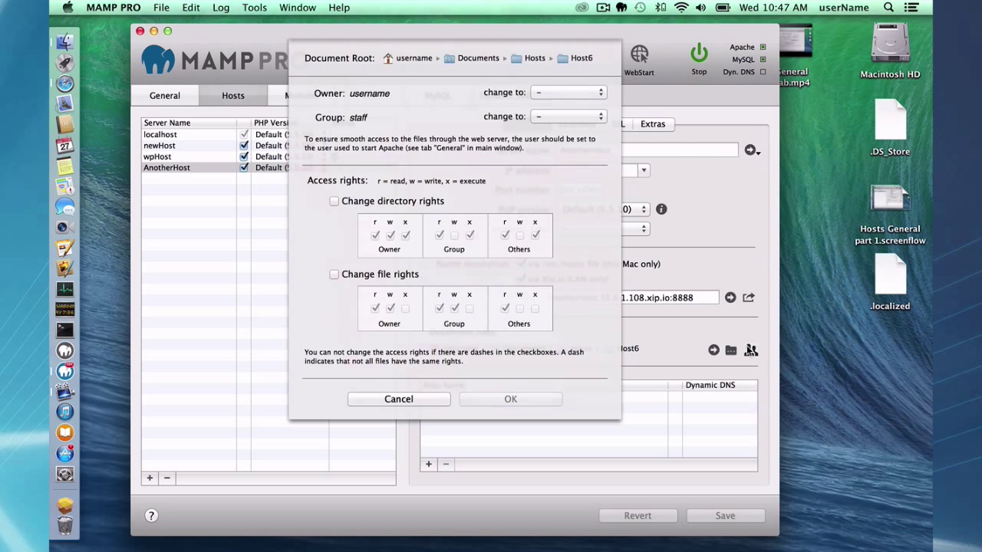
{"action": "left_click", "coordinate": [414, 399]}
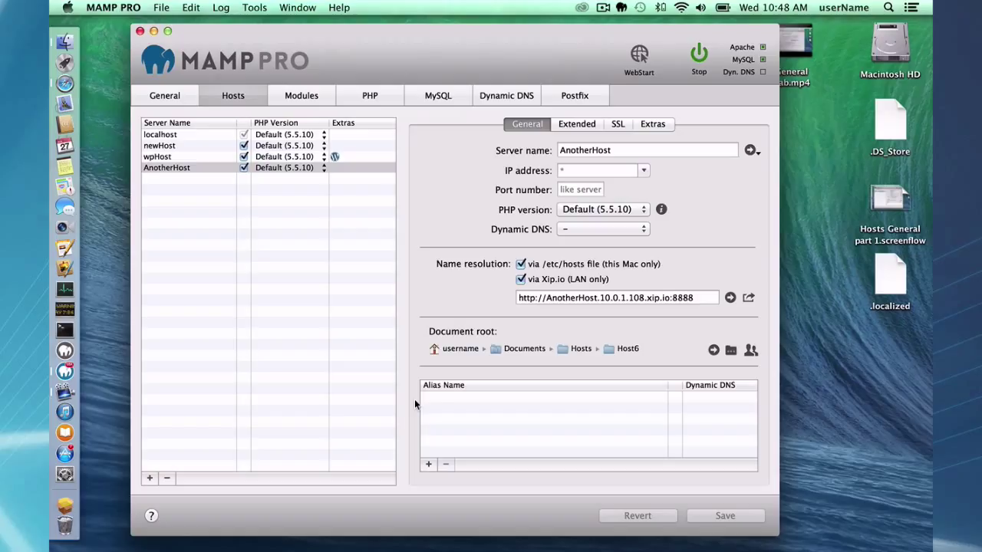
Show newHost's MyAlias alias, then load myalias:8888 in Safari.
{"action": "left_click", "coordinate": [159, 158]}
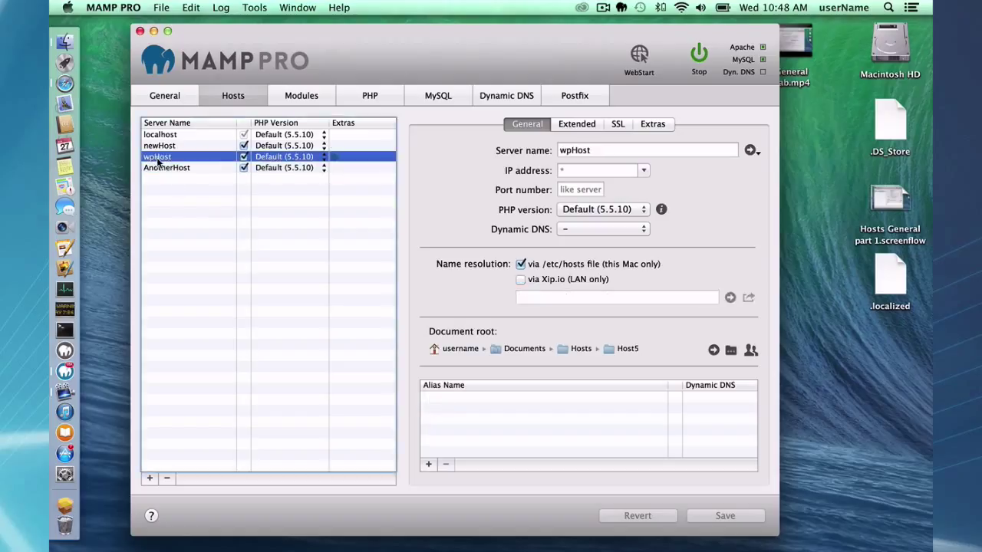
{"action": "left_click", "coordinate": [161, 146]}
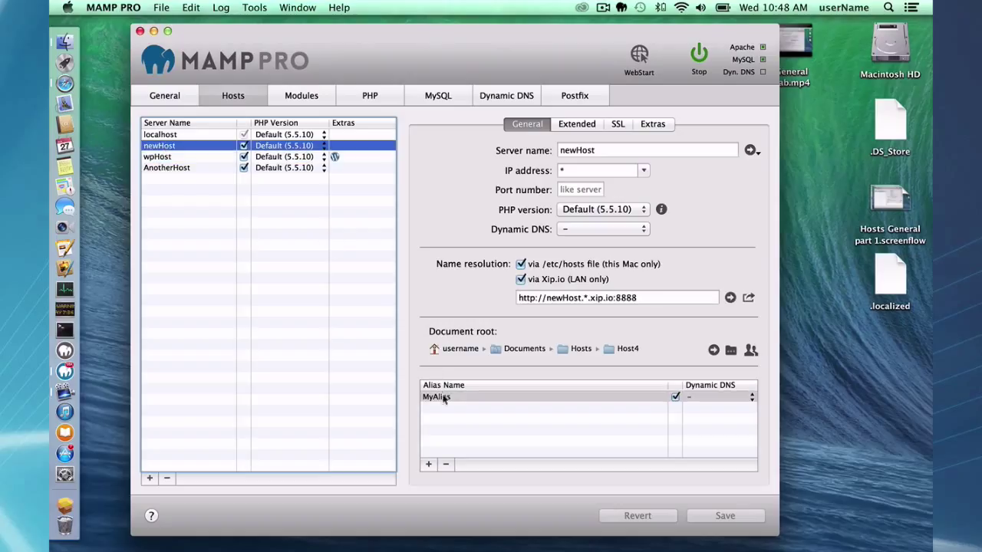
{"action": "left_click", "coordinate": [66, 84]}
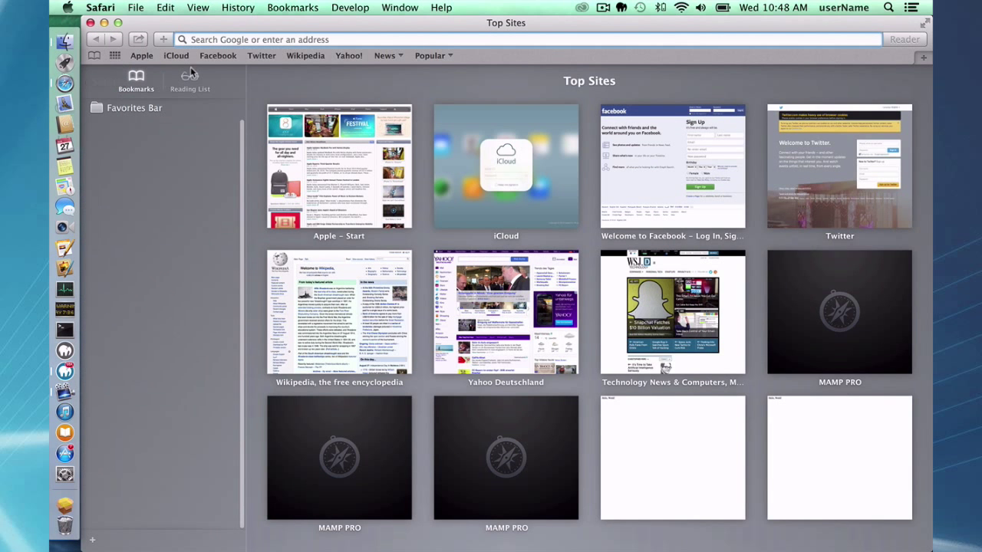
{"action": "left_click", "coordinate": [255, 40]}
{"action": "type", "text": "myalias:8888"}
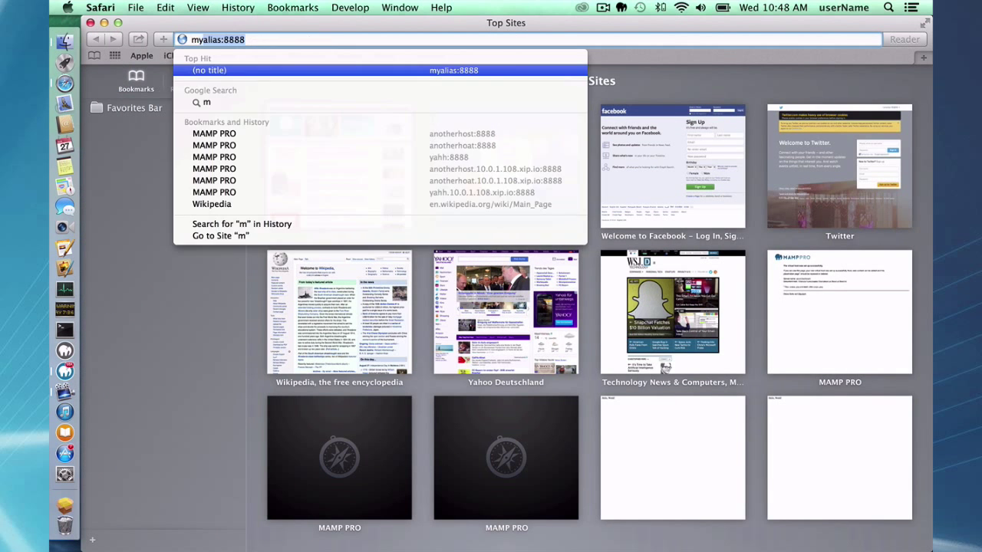
{"action": "key", "text": "Return"}
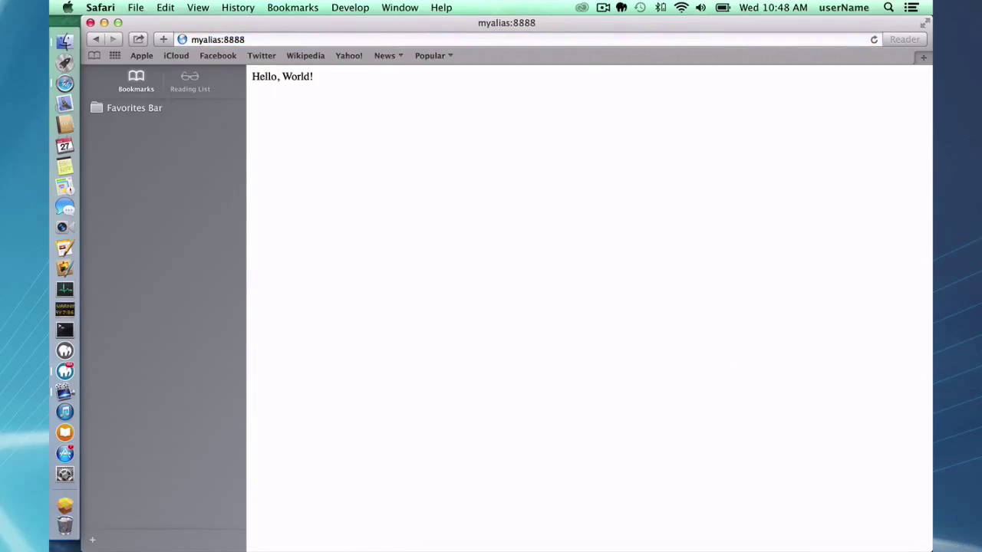
Close Safari and switch to the Finder folder holding httpd.conf.
{"action": "left_click", "coordinate": [90, 22]}
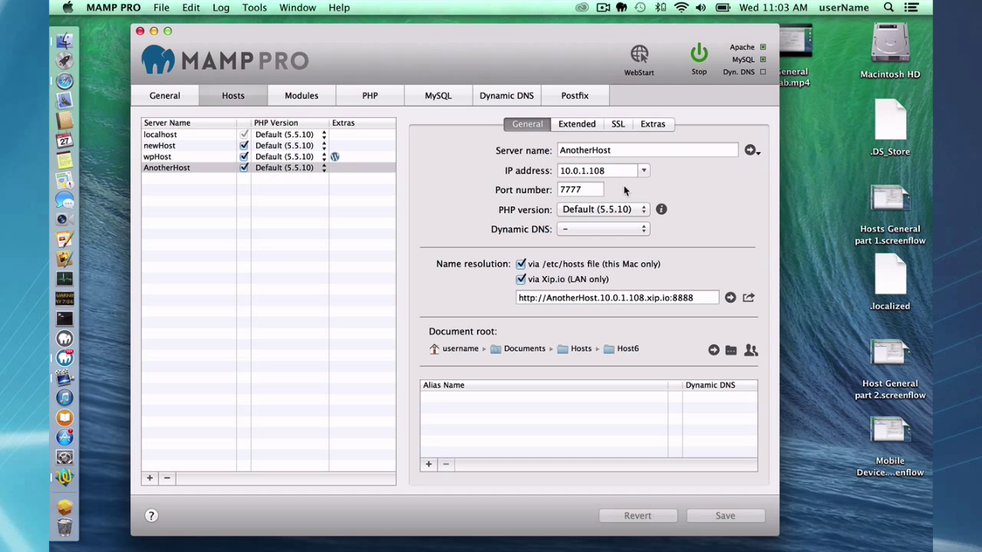
{"action": "key", "text": "ctrl+Right"}
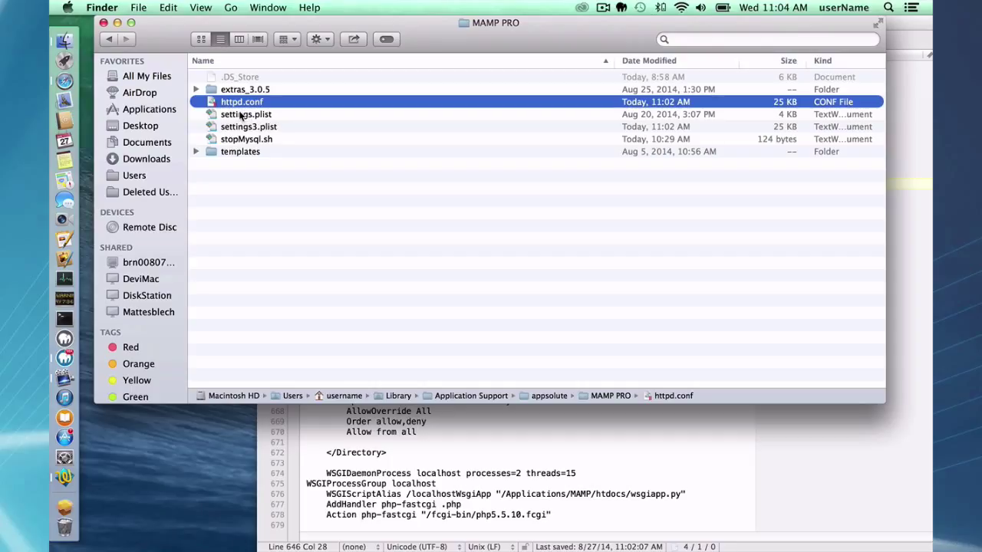
Bring httpd.conf's TextWrangler window to the front.
{"action": "left_click", "coordinate": [461, 418]}
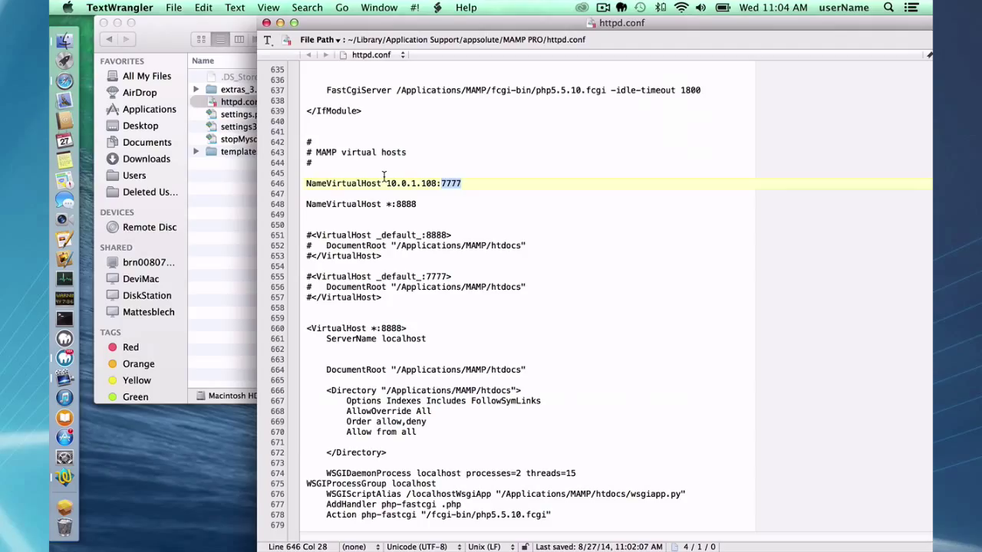
Review the NameVirtualHost 10.0.1.108:7777 lines in httpd.conf.
{"action": "left_click", "coordinate": [389, 164]}
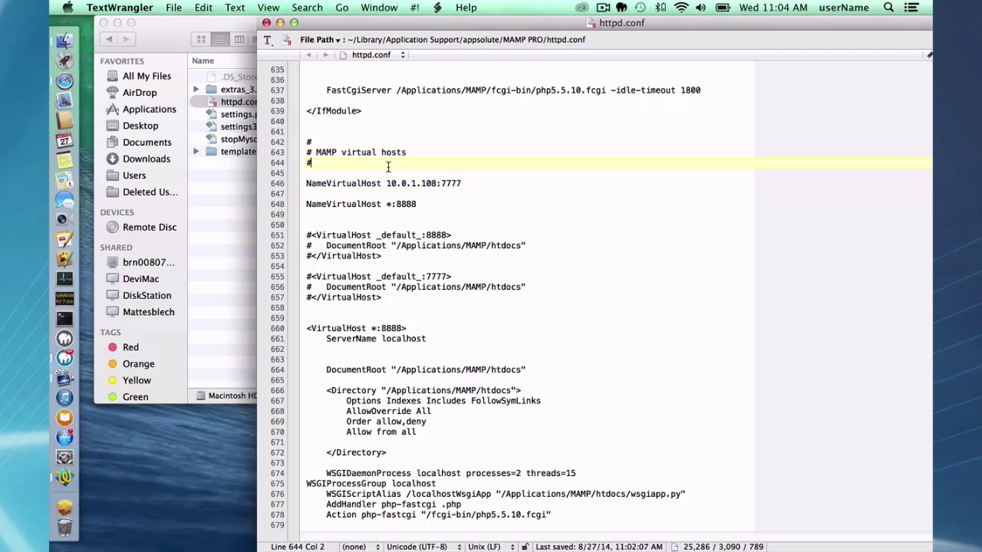